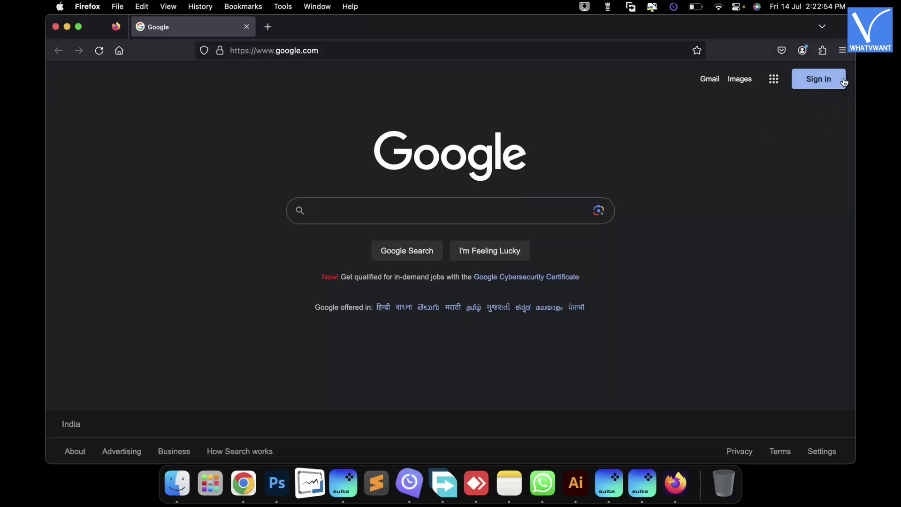
# - Bring up the Help submenu from Firefox's main menu over the Google home page
pyautogui.click(842, 51)
pyautogui.click(720, 362)
# - Go to the about:support Troubleshooting Information page and start Refresh Firefox to reach the reset confirmation
pyautogui.click(760, 154)
pyautogui.click(646, 161)
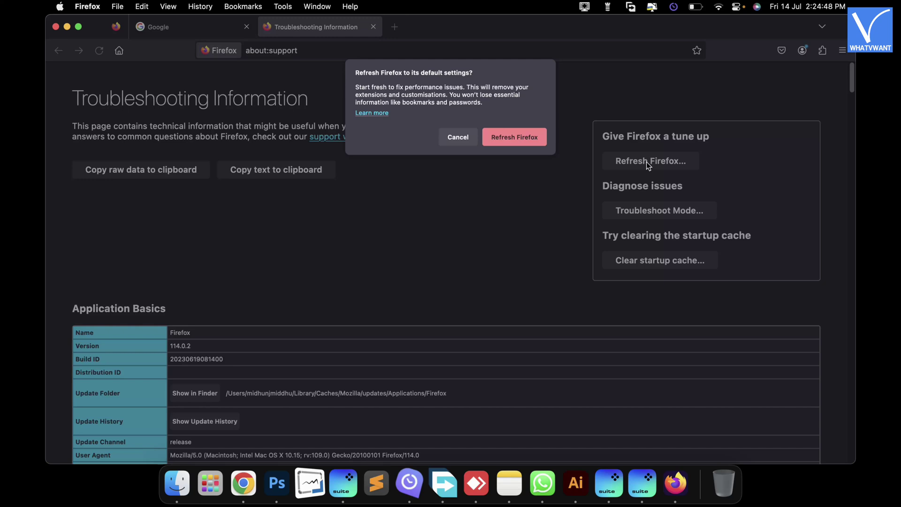